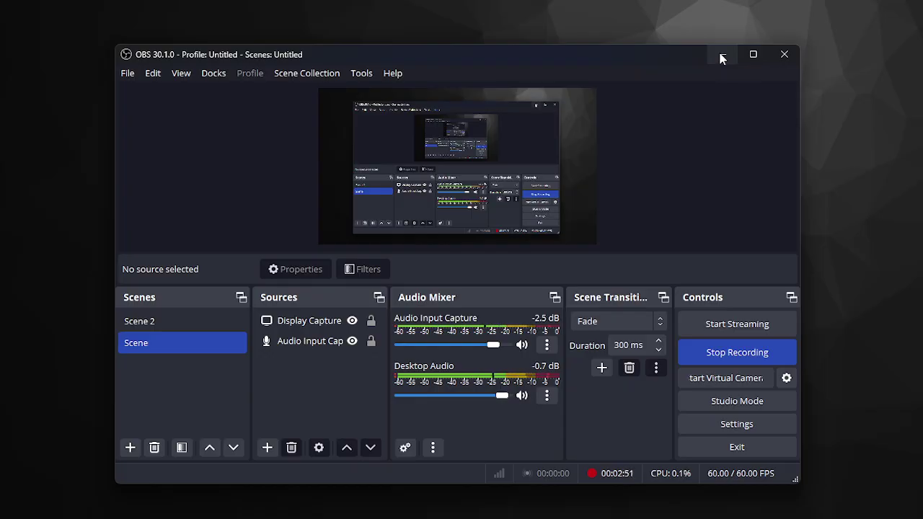
Step: Minimize the OBS Studio window so the desktop shows while recording keeps running
left_click(721, 58)
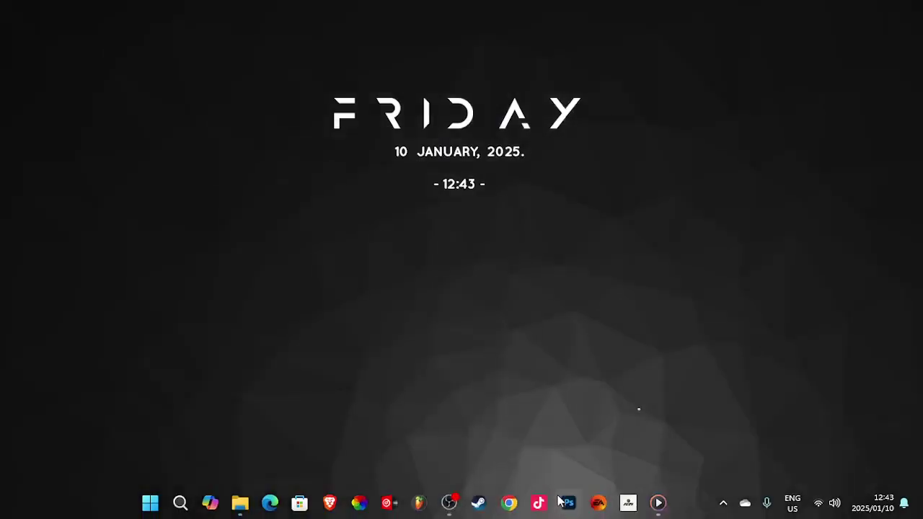
Step: Bring up Brave, close the YouTube Music tab and open a new blank tab
left_click(330, 505)
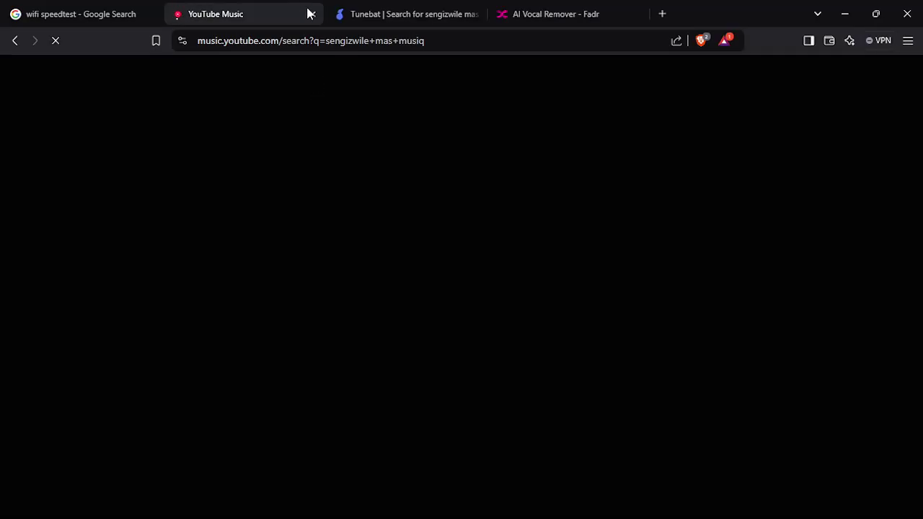
left_click(312, 14)
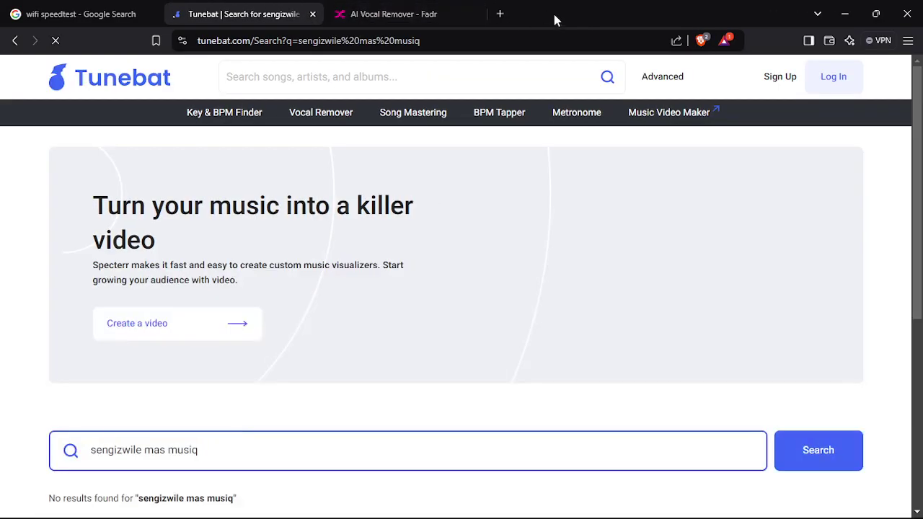
left_click(498, 13)
Step: Close every tab except the new one and search Google for 'jbridge'
right_click(222, 15)
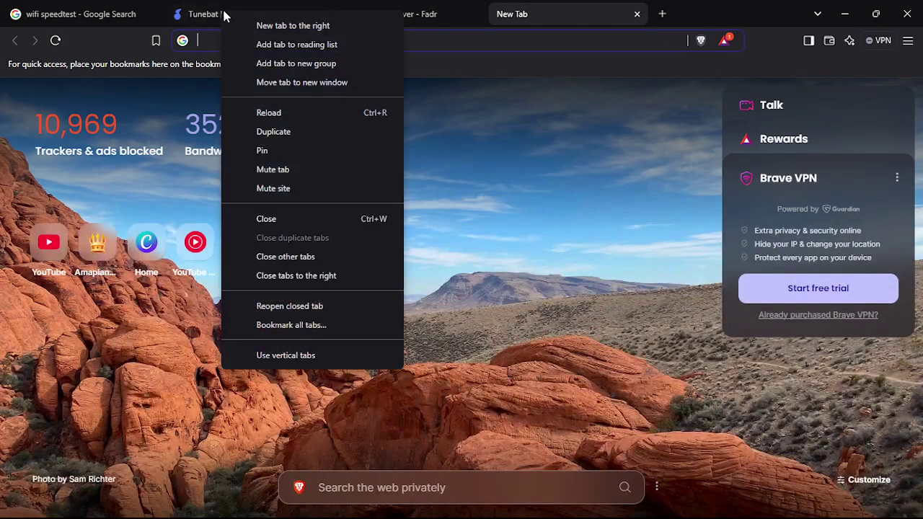
left_click(549, 19)
right_click(549, 19)
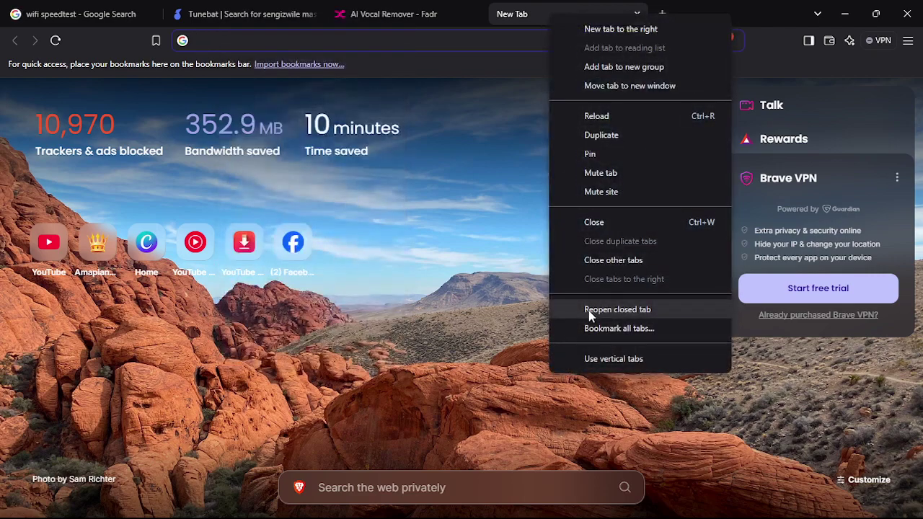
left_click(602, 262)
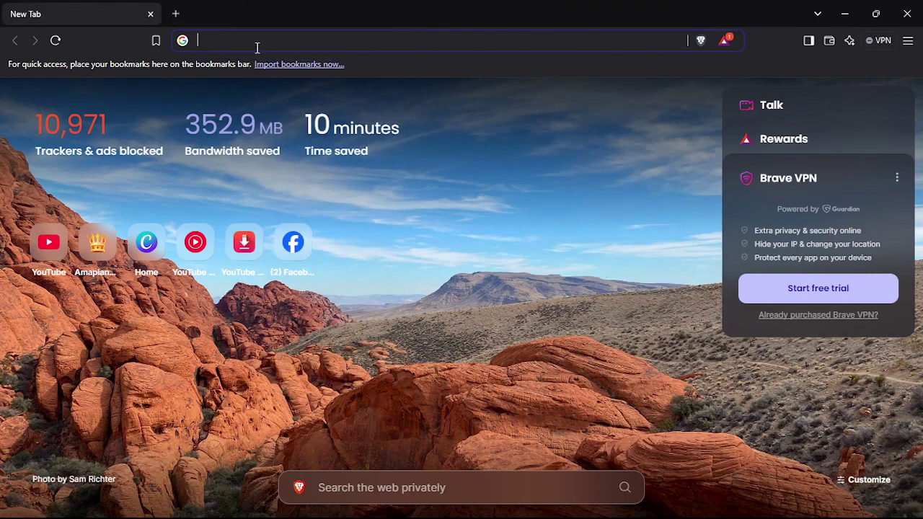
type("jb")
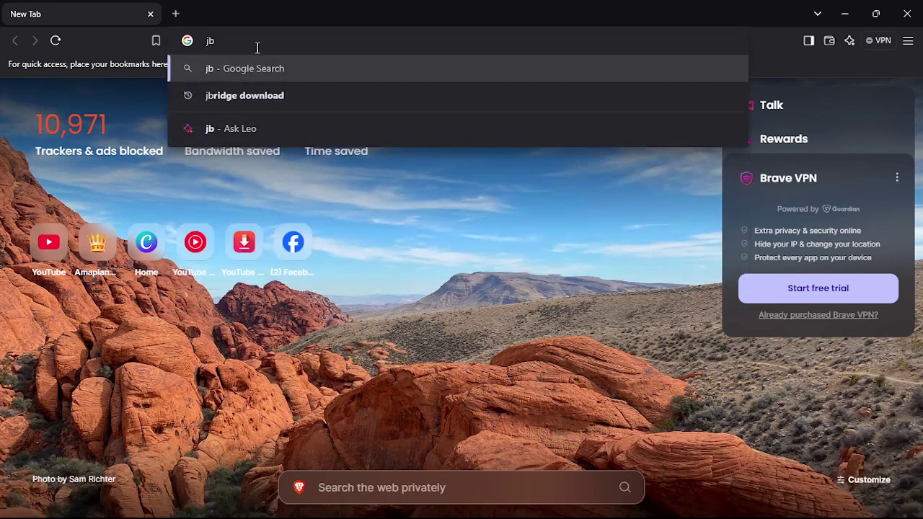
type("r dge")
key("Return")
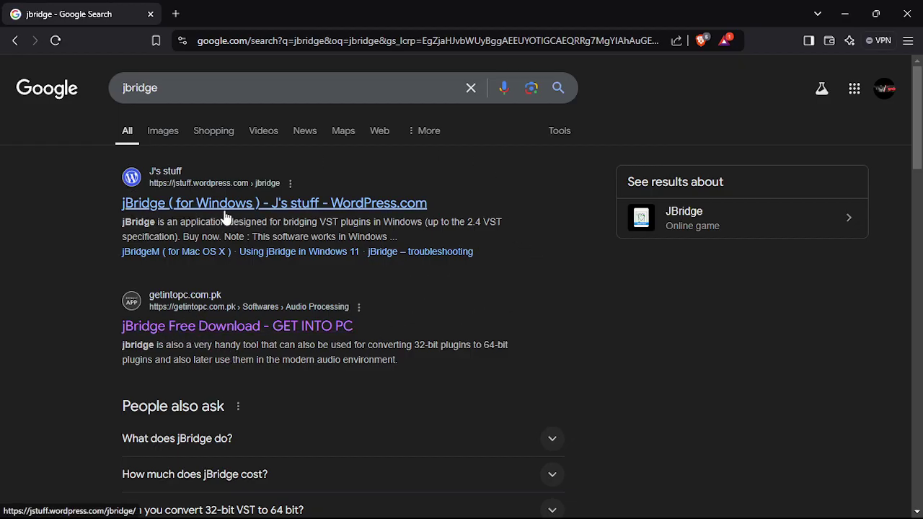
Step: Open the 'jBridge for Windows – J's stuff' result, then return to the search results
scroll(495, 334, "down", 5)
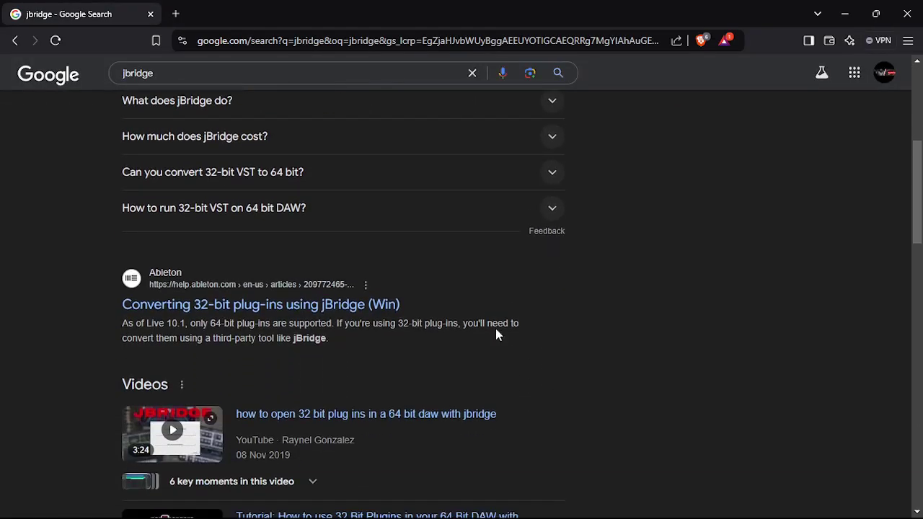
scroll(496, 328, "up", 5)
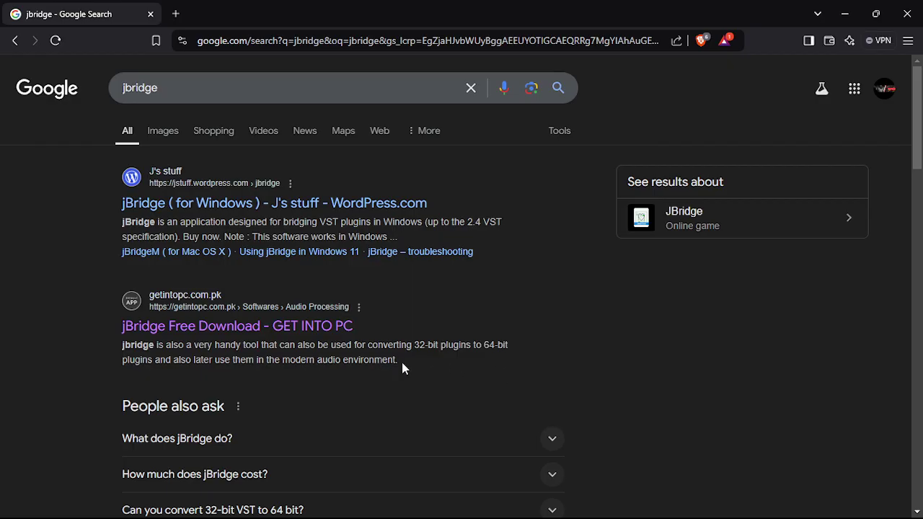
left_click(202, 206)
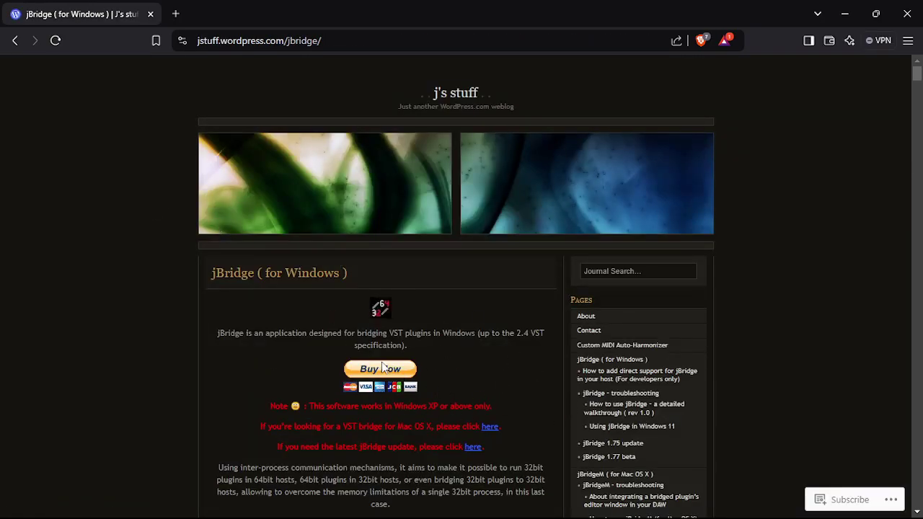
left_click(15, 42)
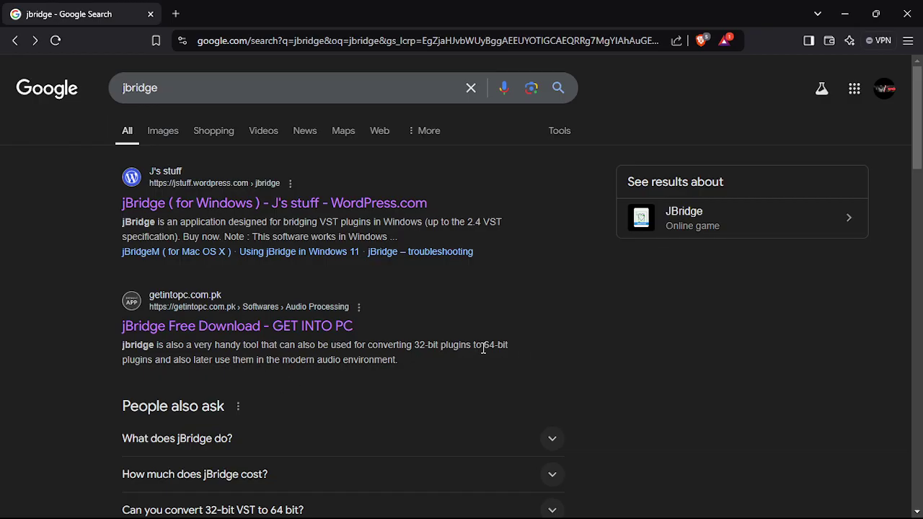
Step: Reopen the jBridge for Windows page, then close the browser window
scroll(671, 352, "down", 5)
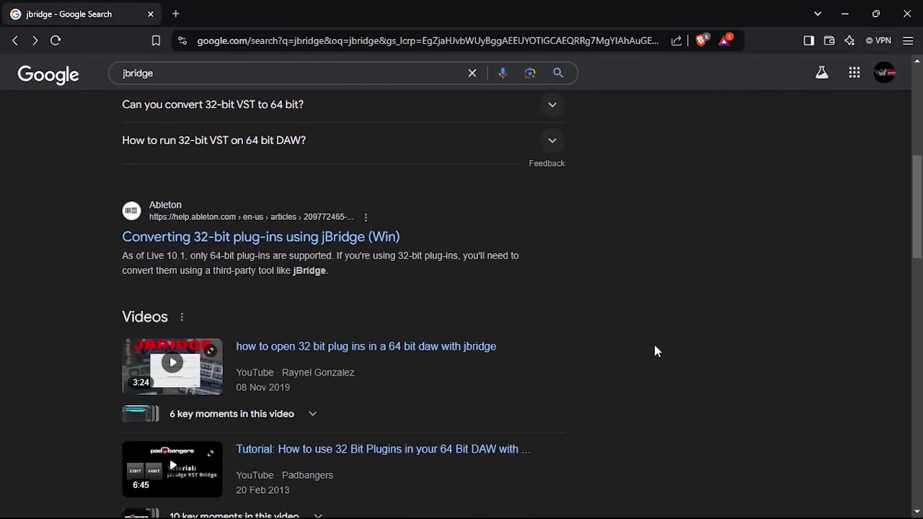
scroll(645, 347, "up", 5)
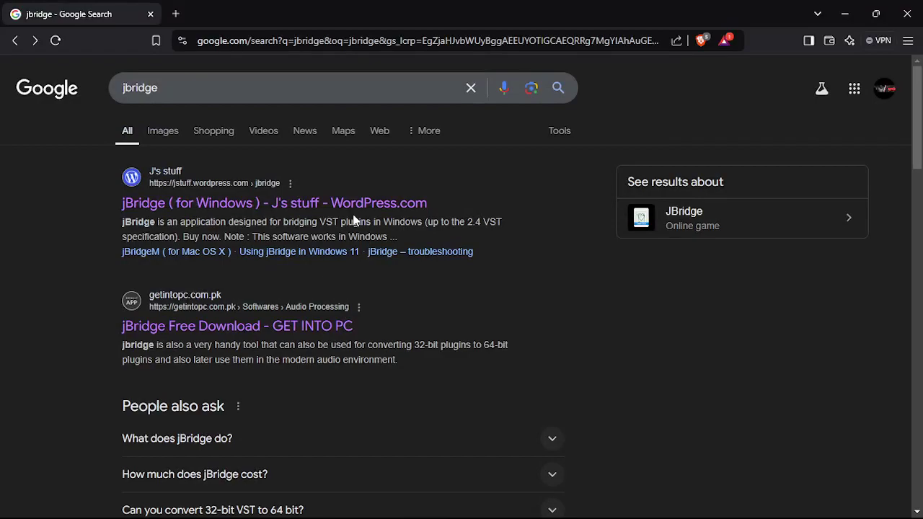
left_click(355, 209)
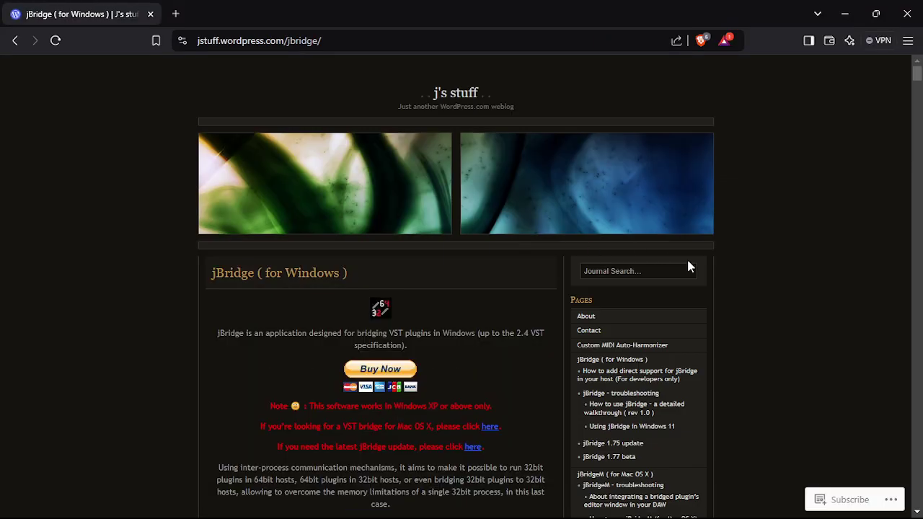
left_click(907, 14)
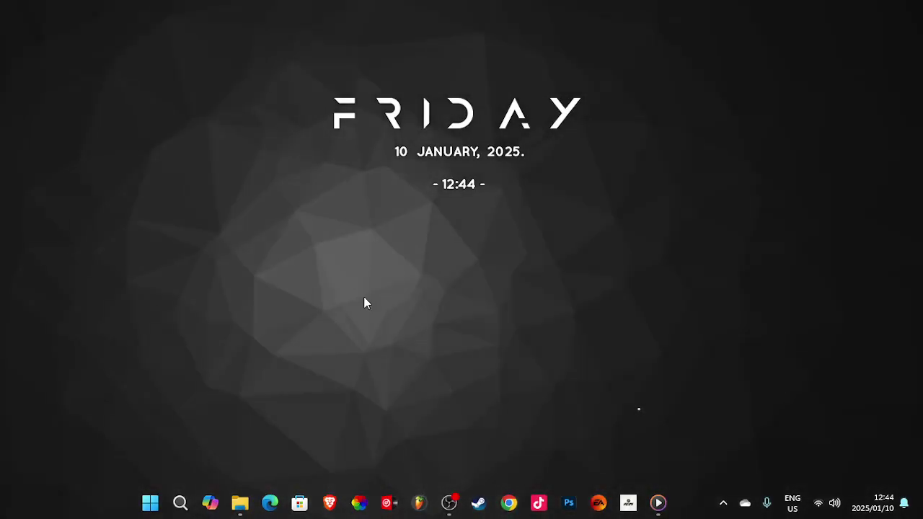
Step: Show the desktop icons from the desktop context menu, then hide them again
right_click(359, 214)
mouse_move(418, 225)
left_click(668, 336)
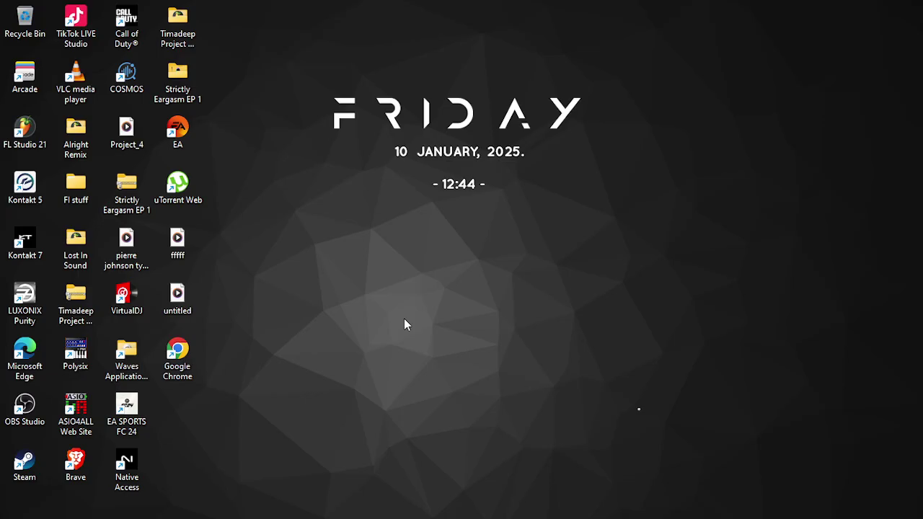
right_click(405, 325)
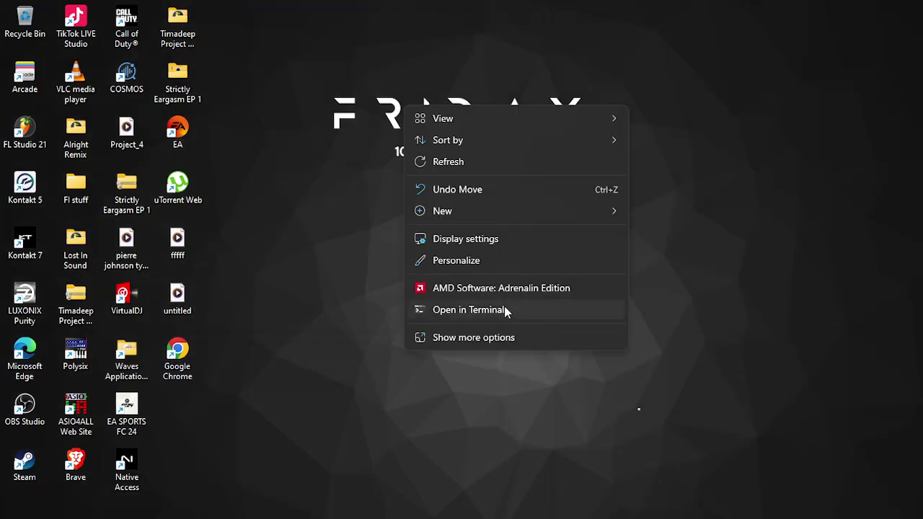
mouse_move(542, 122)
left_click(684, 233)
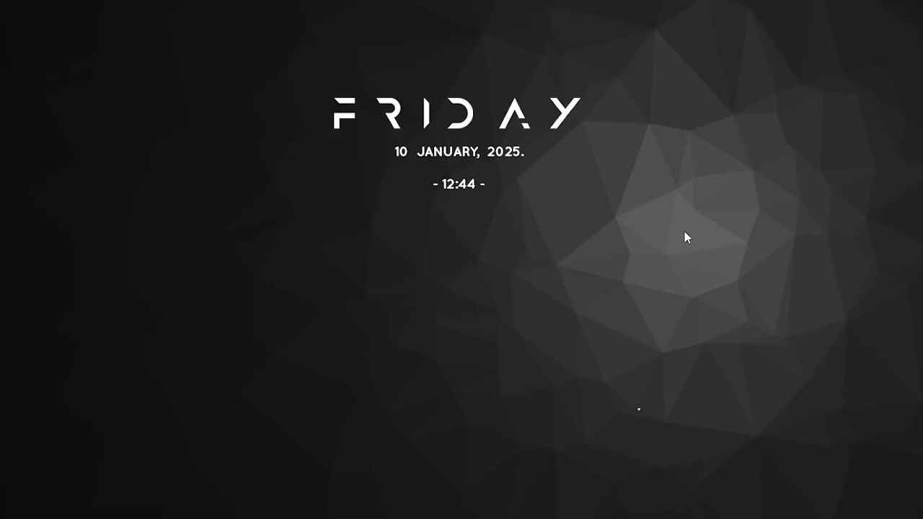
Step: In File Explorer, browse through This PC into Local Disk (C:), then close the window
key("super+e")
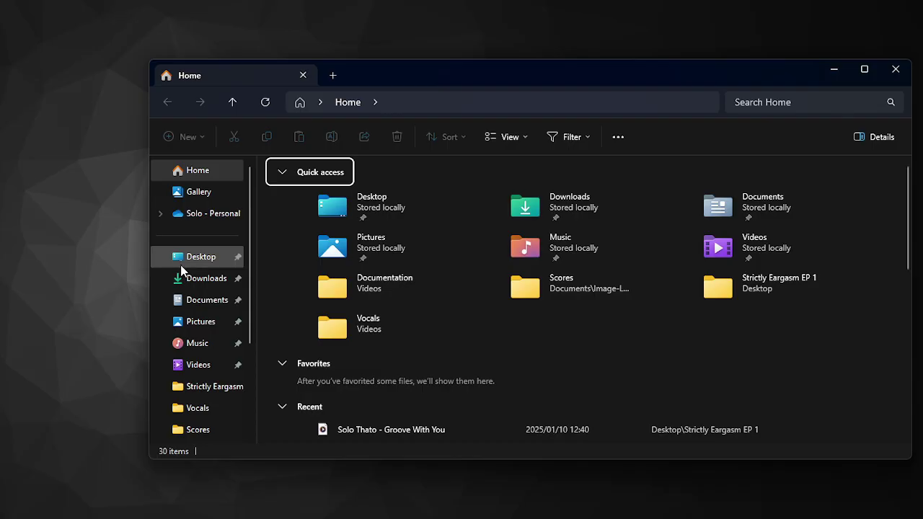
left_click(184, 261)
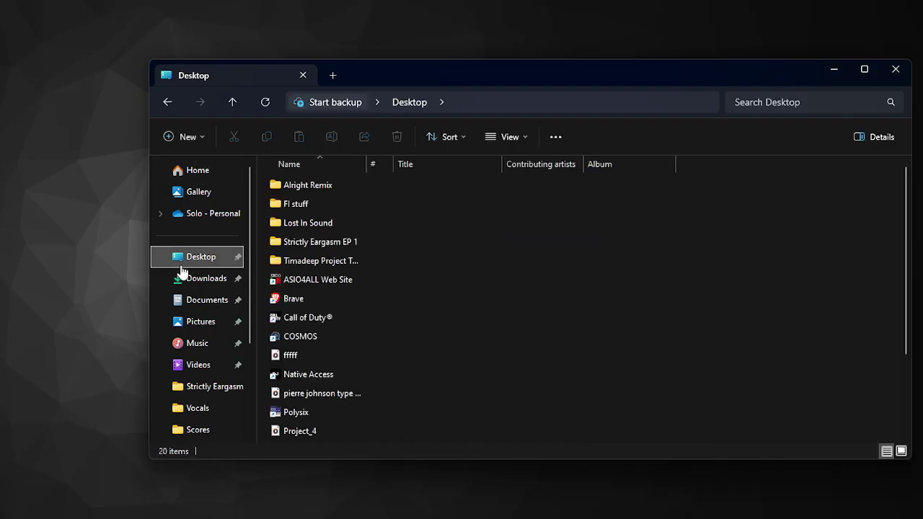
scroll(194, 427, "down", 3)
left_click(202, 358)
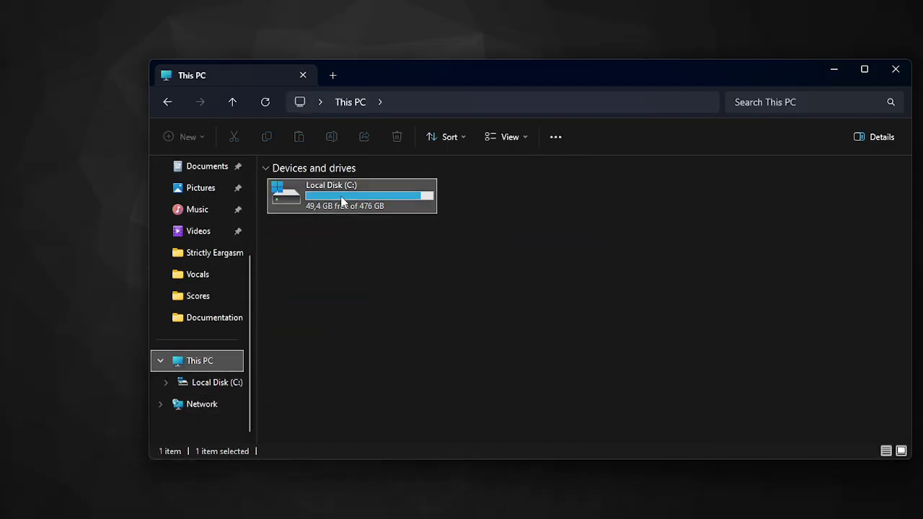
double_click(339, 199)
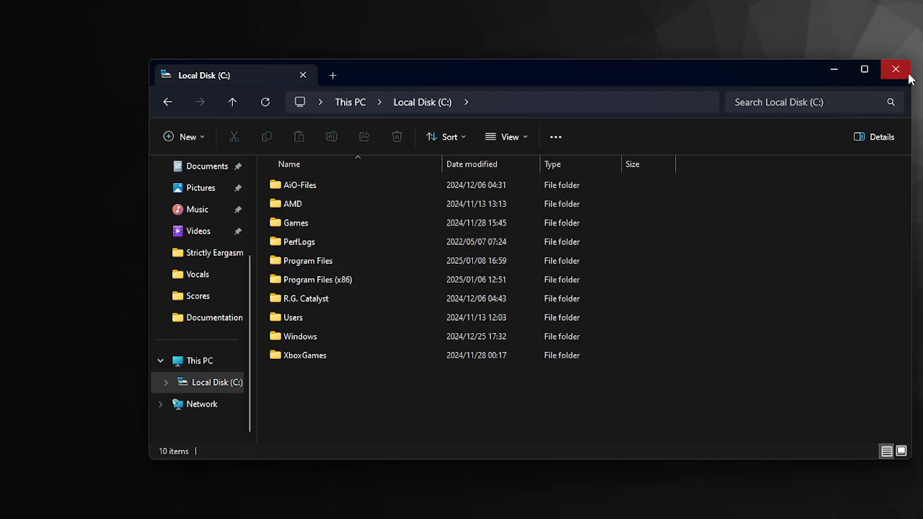
left_click(895, 69)
key("super")
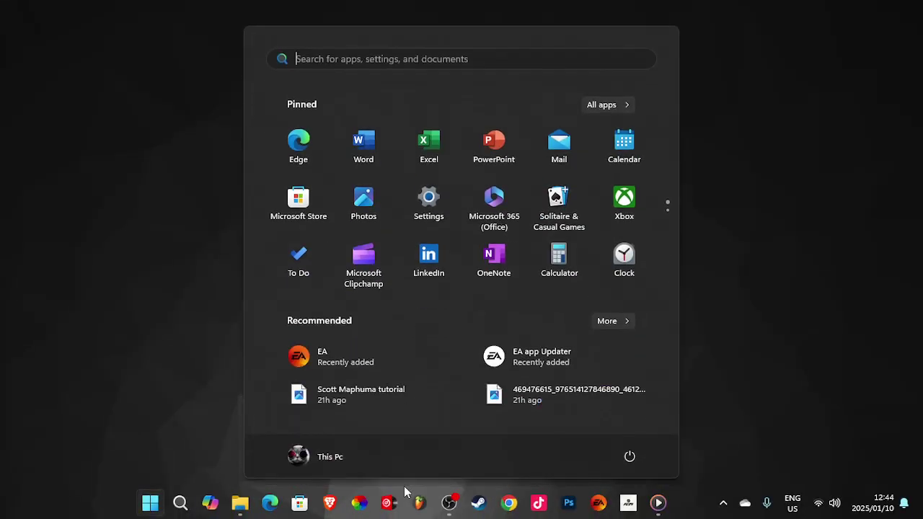
Step: Launch jBridger from Start search, pick the 32-bit (x86) host, then dismiss the dialog
type("jbridger")
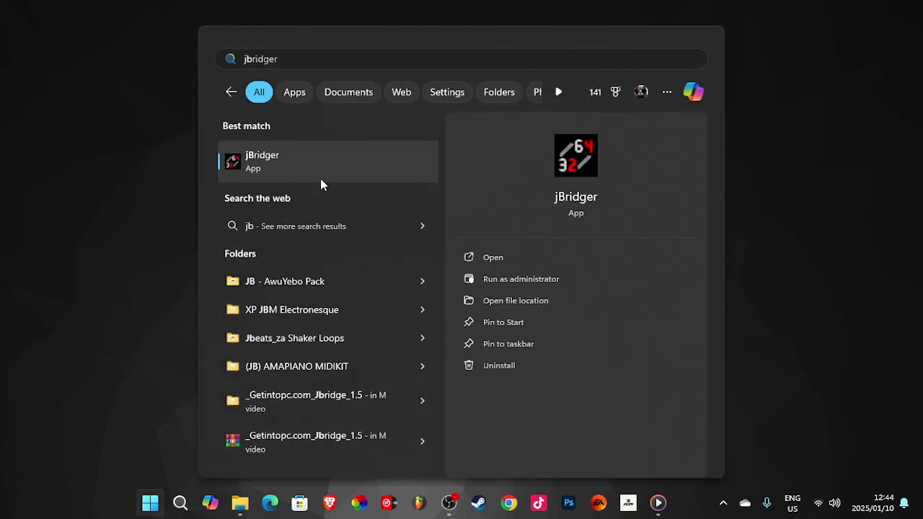
left_click(329, 154)
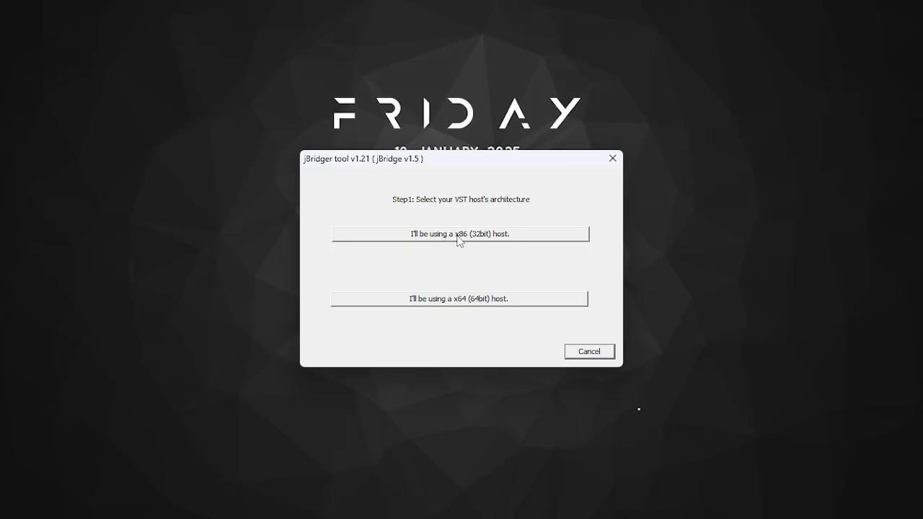
left_click(459, 238)
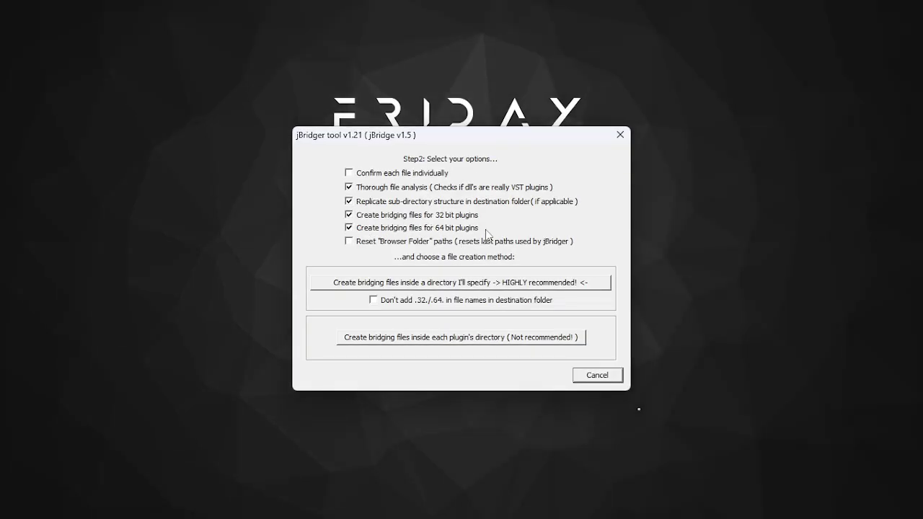
key("Escape")
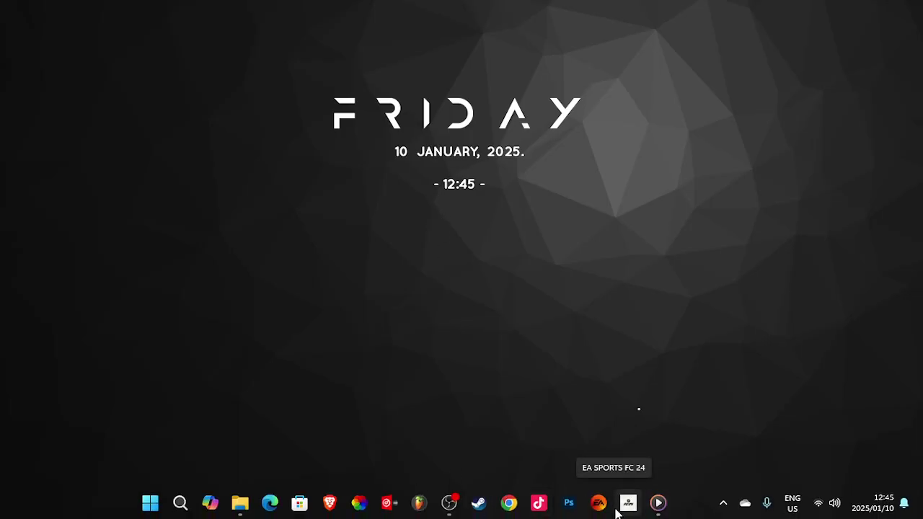
Step: Relaunch jBridger, choose the x86 (32bit) host and create bridging files in a specified directory
key("super")
type("jbr")
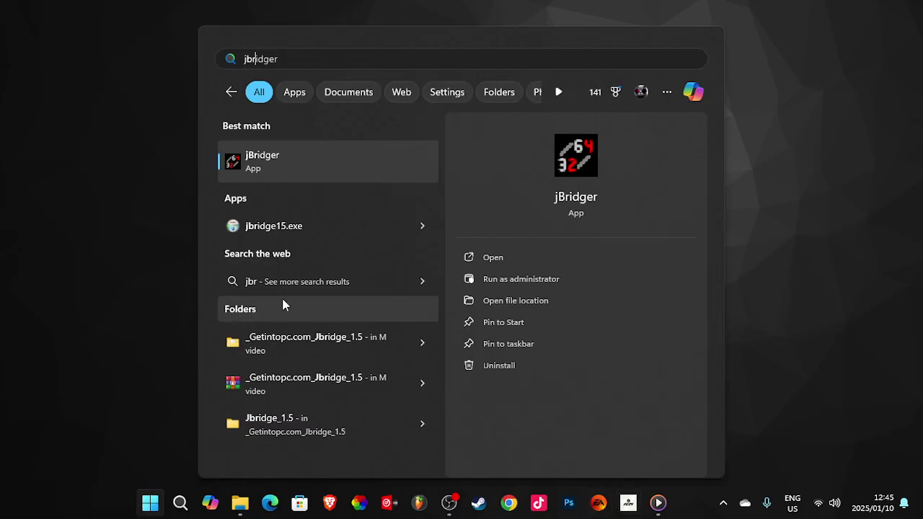
left_click(295, 152)
left_click(437, 238)
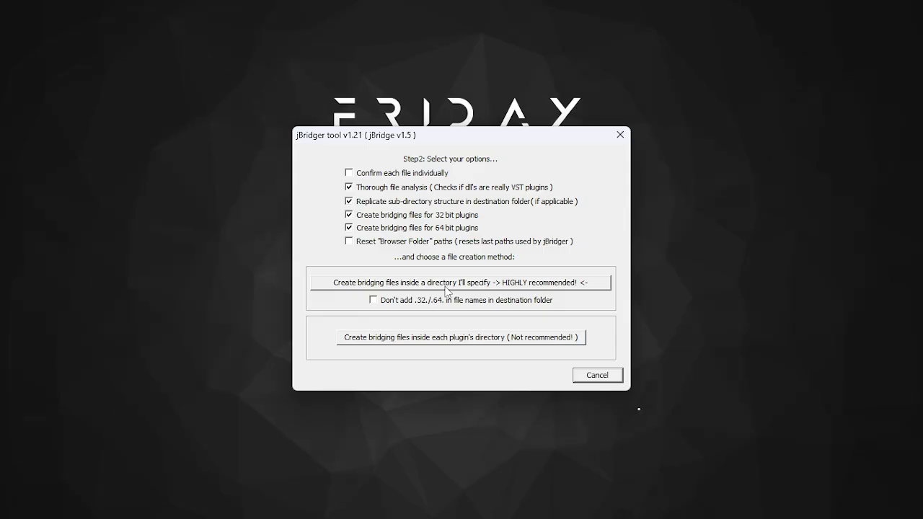
left_click(446, 287)
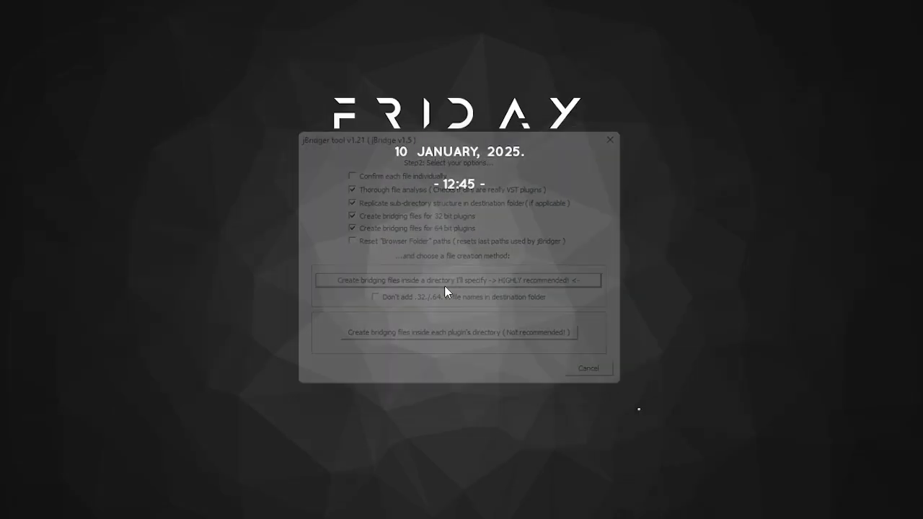
Step: Select C:\Program Files (x86)\Steinberg\Hypersonic 2 as the folder to bridge and confirm with OK
scroll(412, 303, "down", 3)
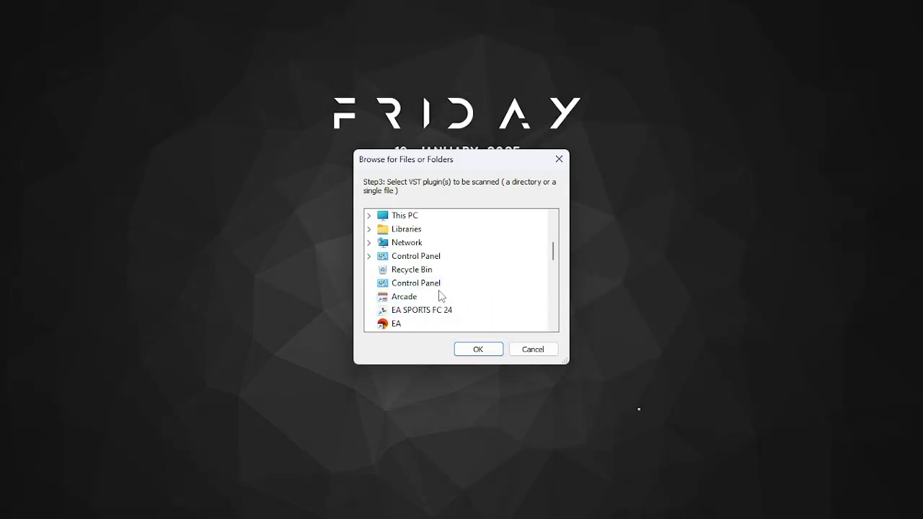
left_click(370, 215)
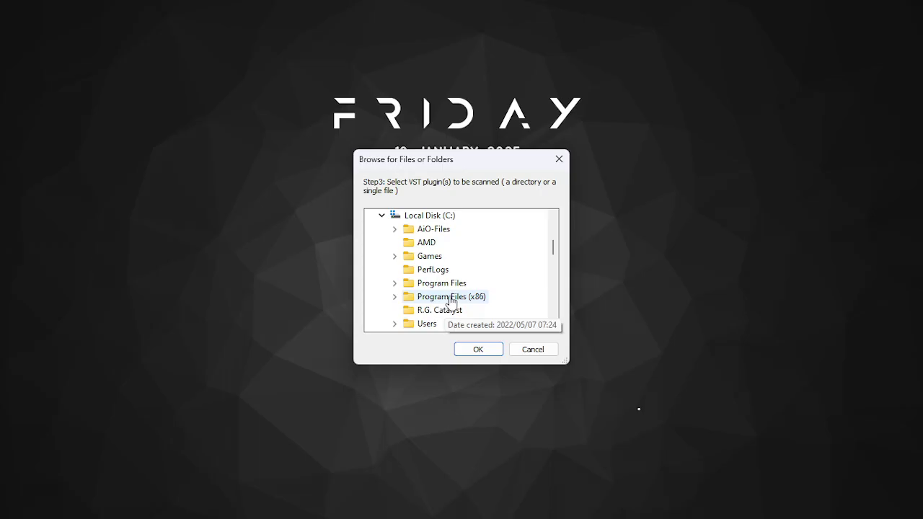
double_click(450, 297)
scroll(450, 302, "down", 4)
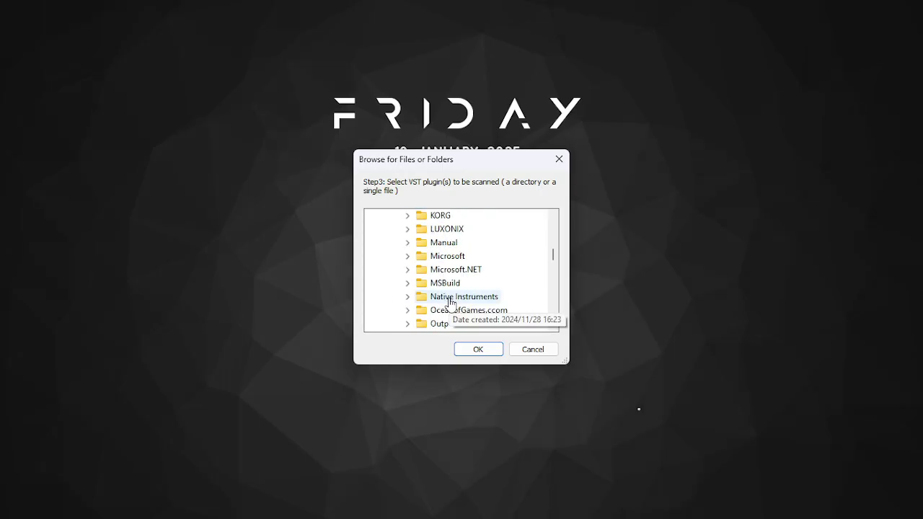
scroll(450, 301, "down", 1)
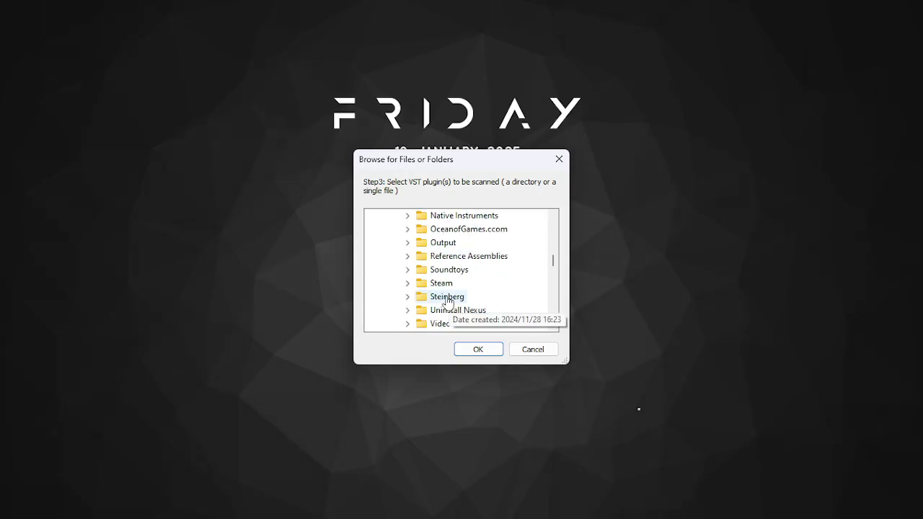
double_click(448, 298)
scroll(469, 281, "down", 1)
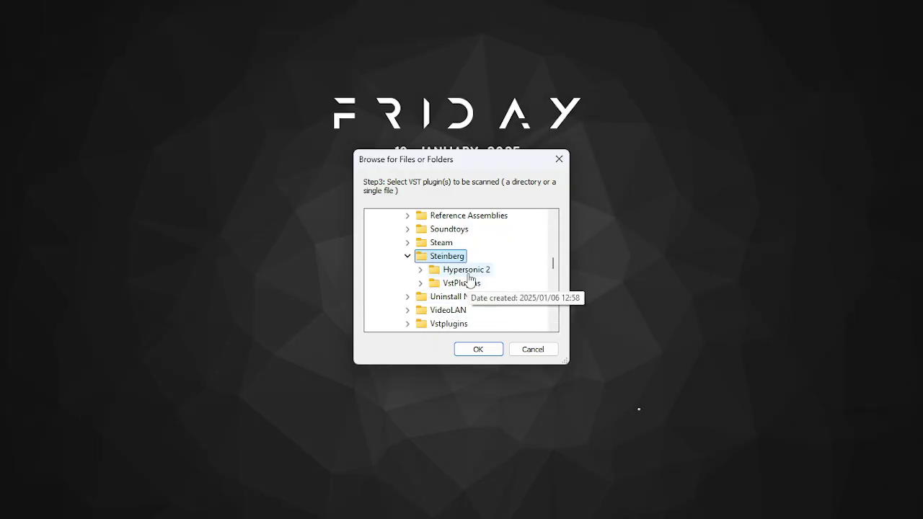
double_click(466, 269)
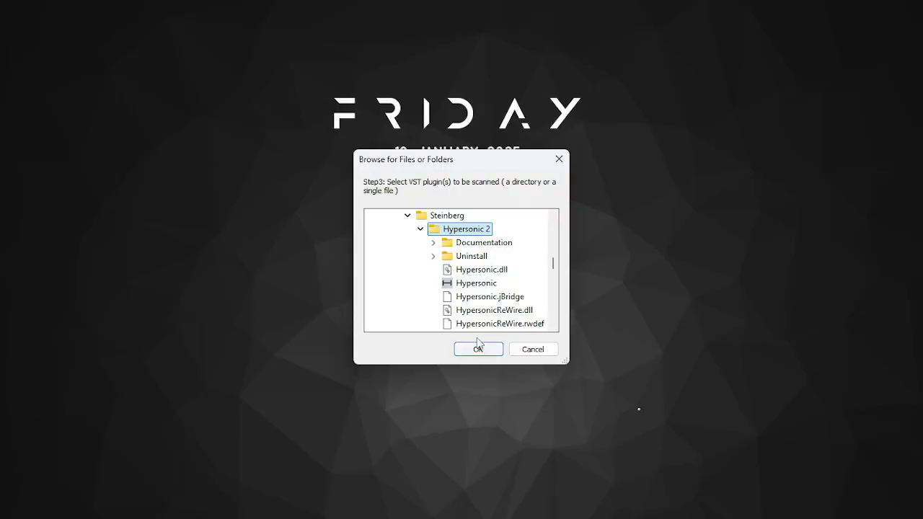
left_click(533, 351)
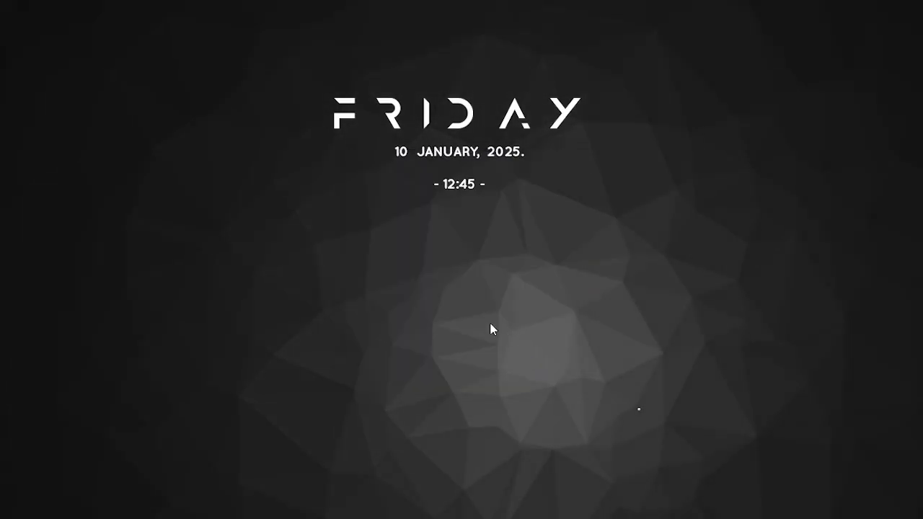
mouse_move(450, 497)
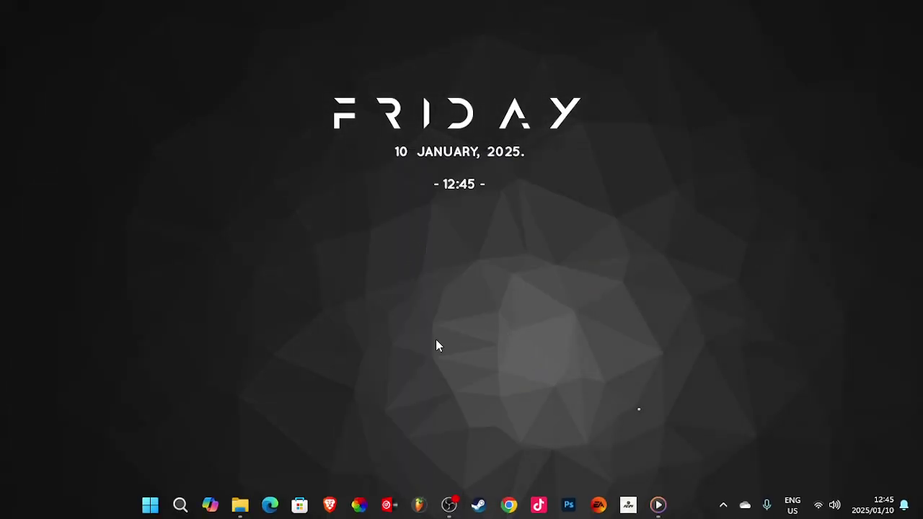
Step: Launch FL Studio, show its browser and run 'Refresh plugin list (fast scan)'
left_click(420, 503)
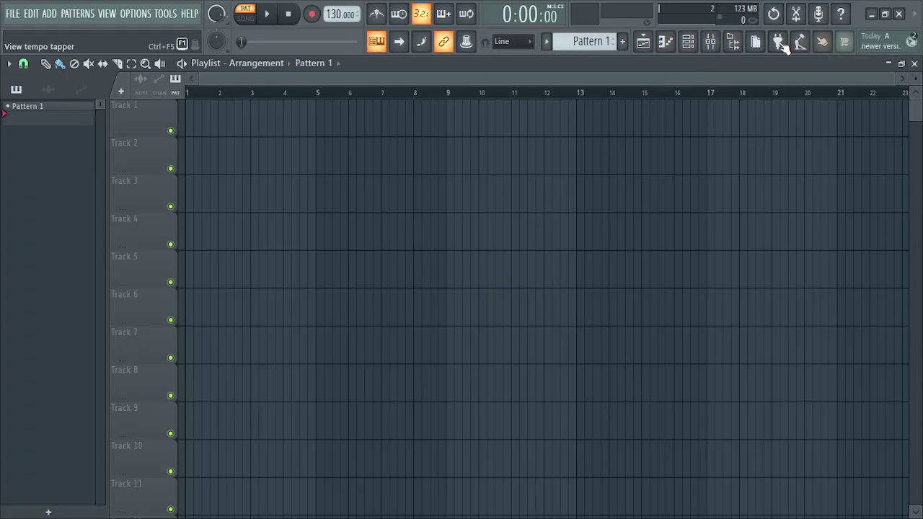
left_click(732, 41)
left_click(6, 63)
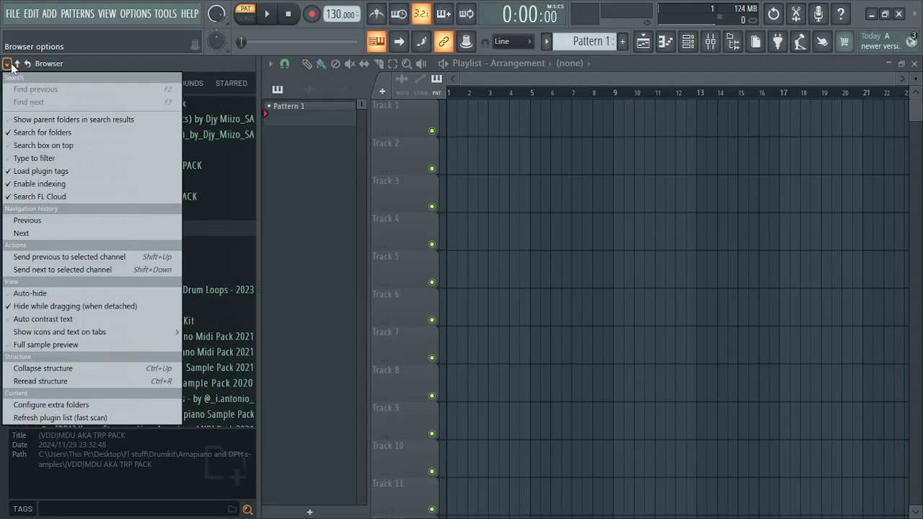
left_click(31, 416)
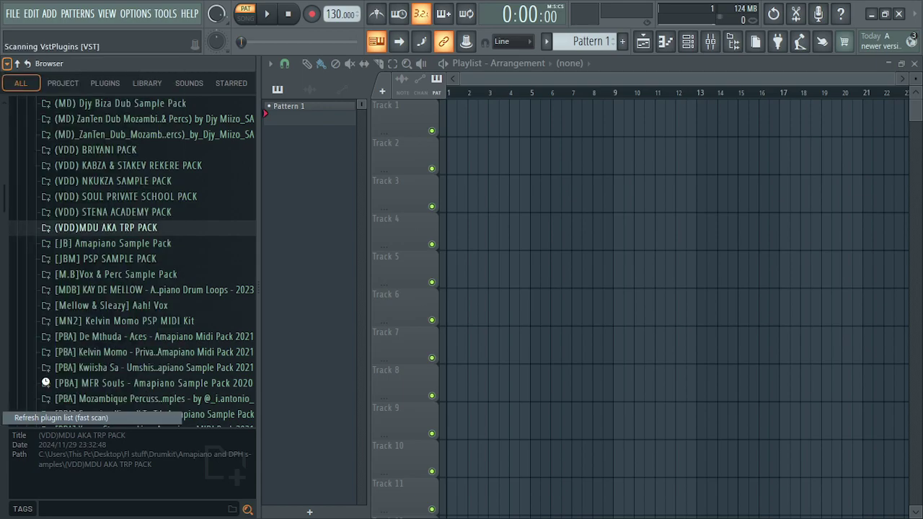